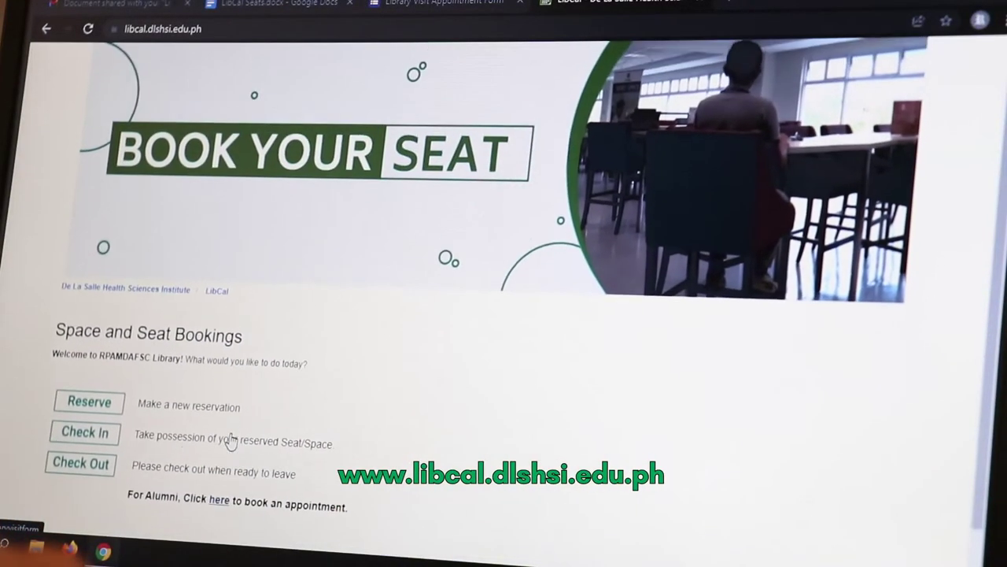
- Open a new reservation form for the RPAMDAFSC Library, keeping the Reading Area zone
scroll(230, 441, up, 1)
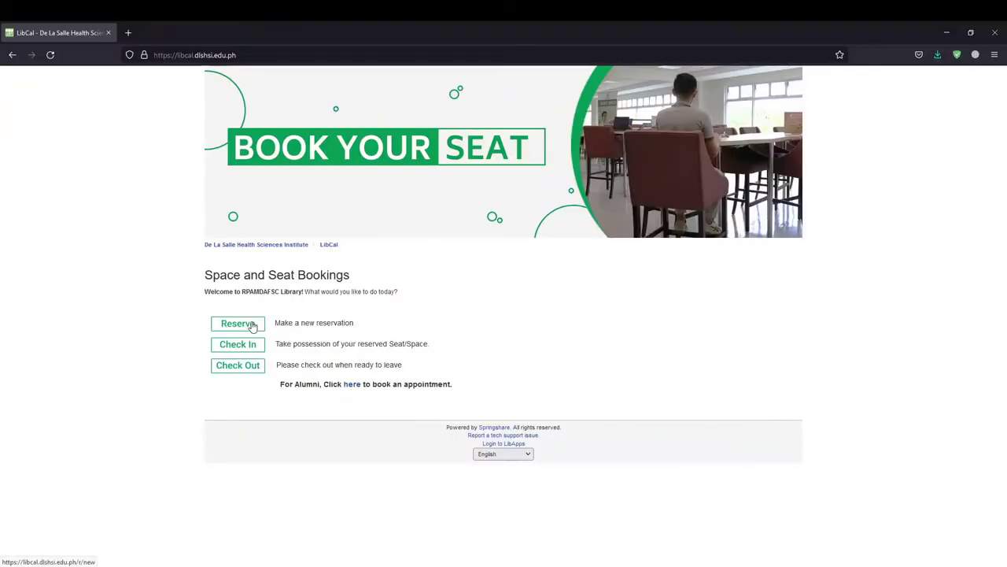
click(252, 326)
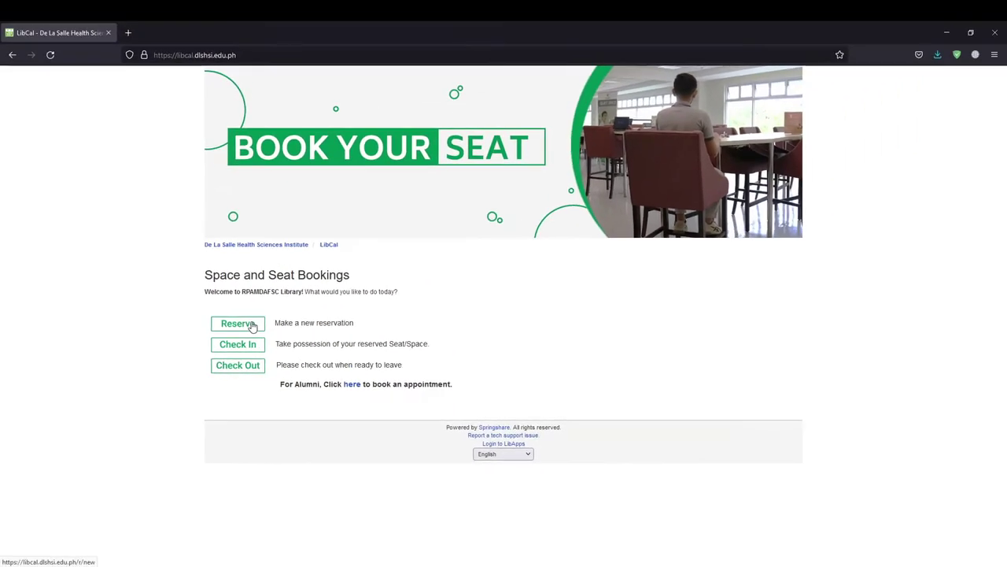
click(323, 302)
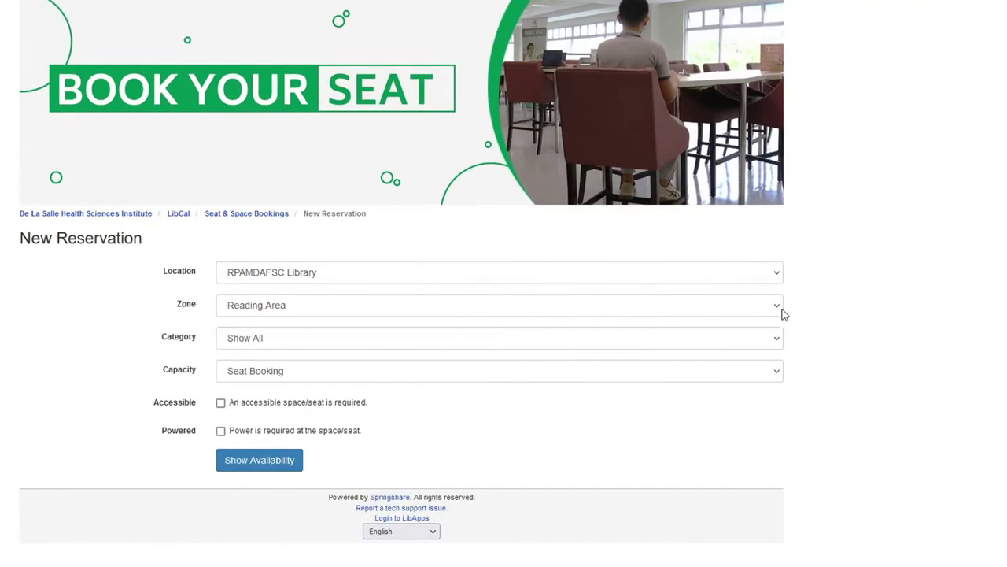
click(778, 310)
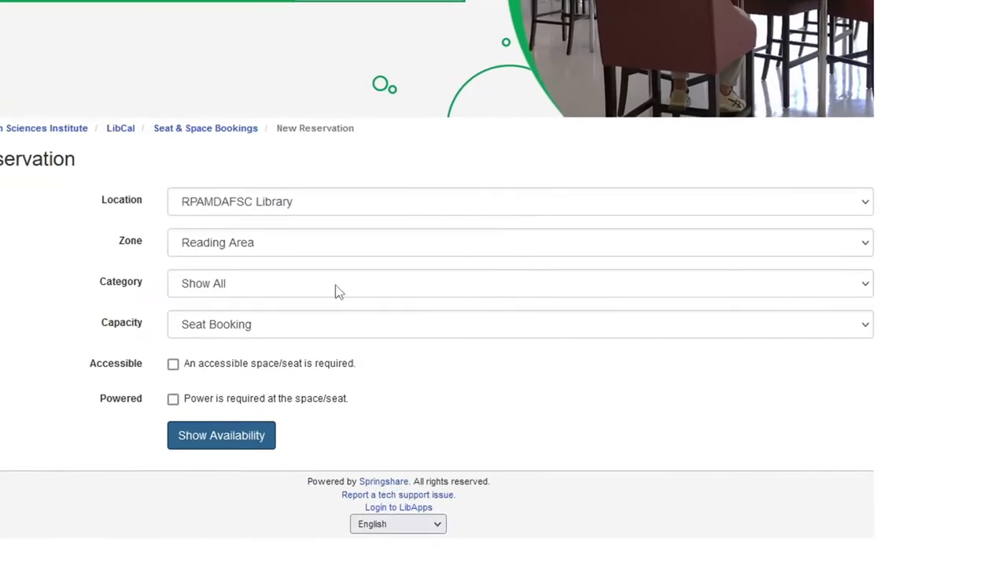
- Choose the Medicine Section category, leaving Accessible and Powered unticked
click(335, 291)
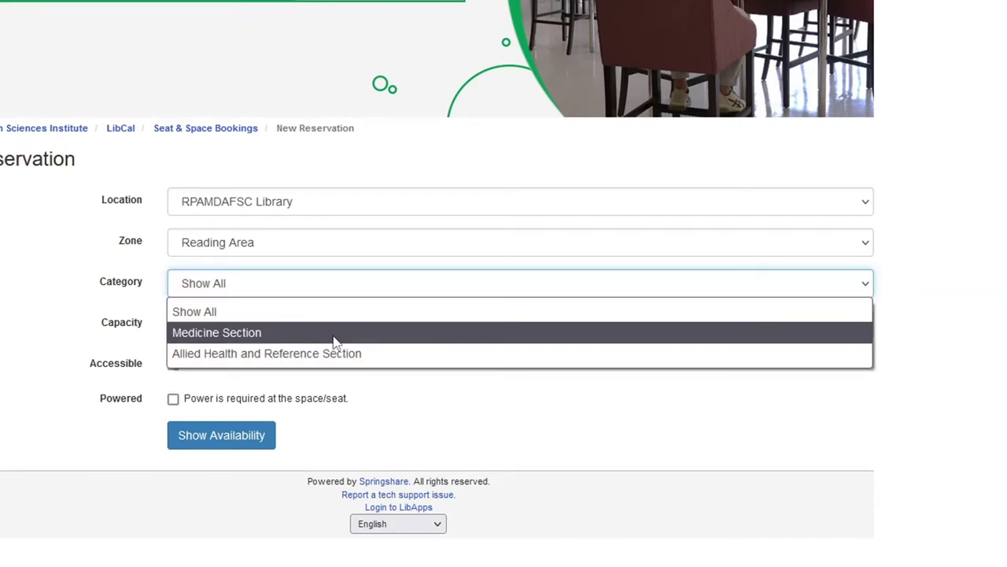
click(335, 333)
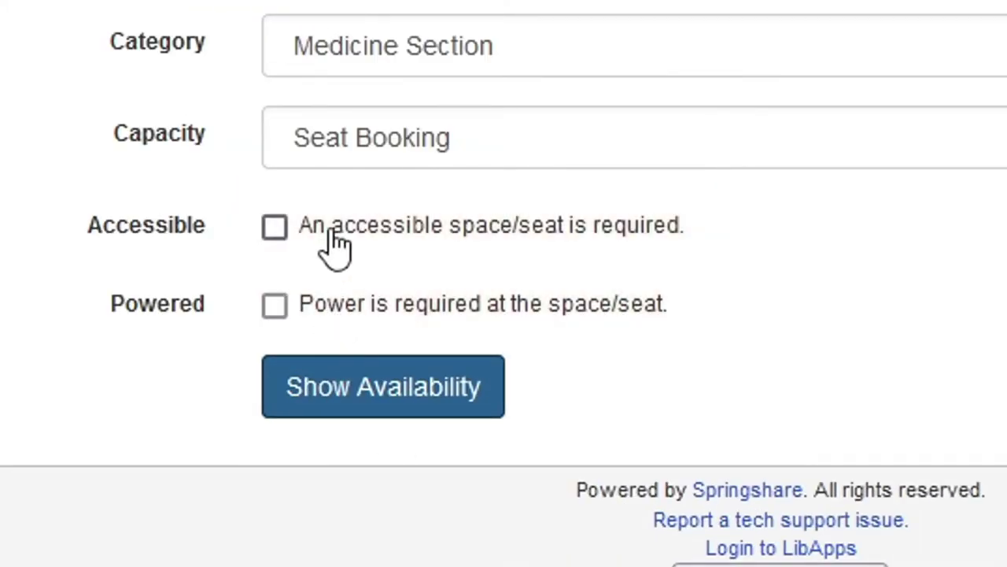
click(334, 229)
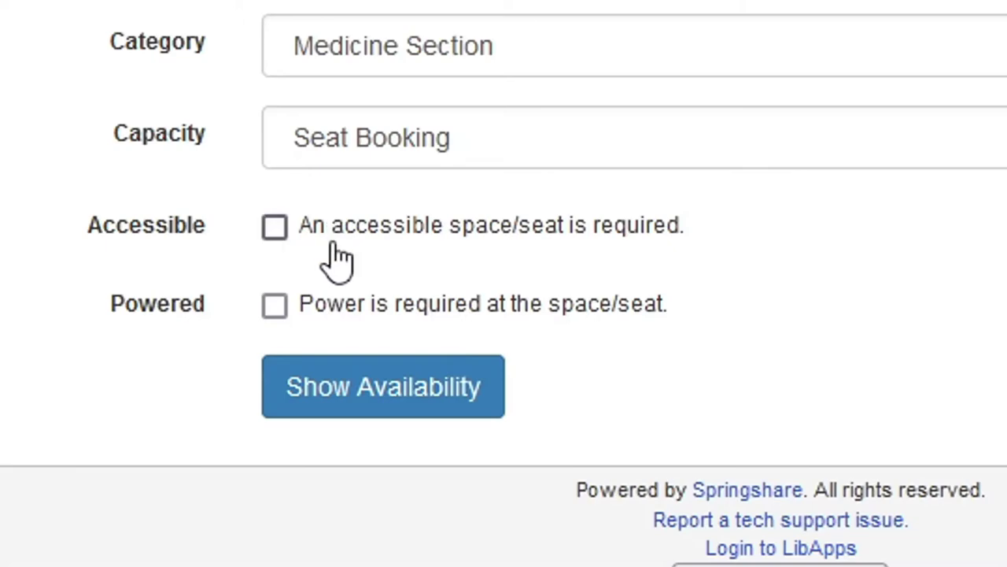
click(338, 315)
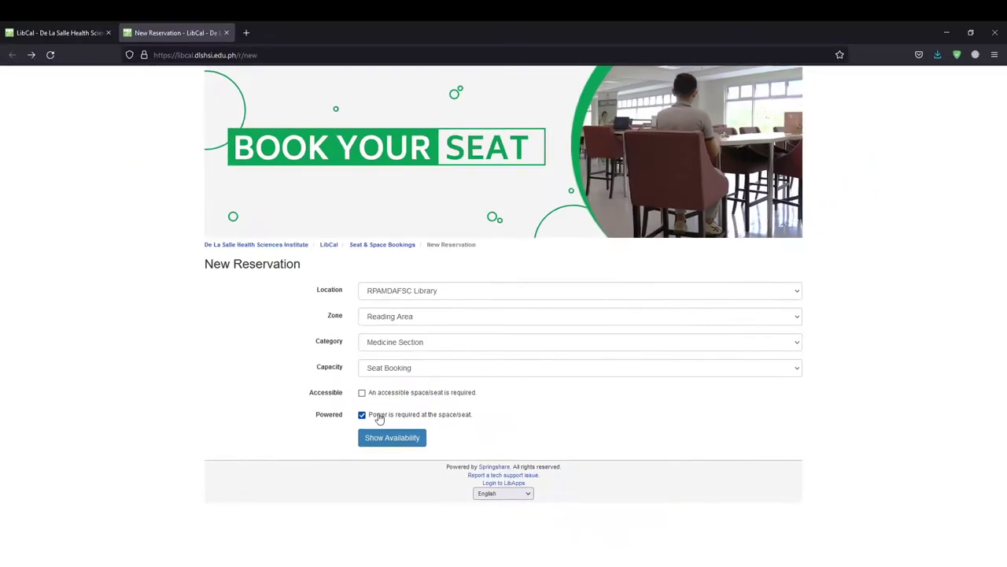
click(380, 417)
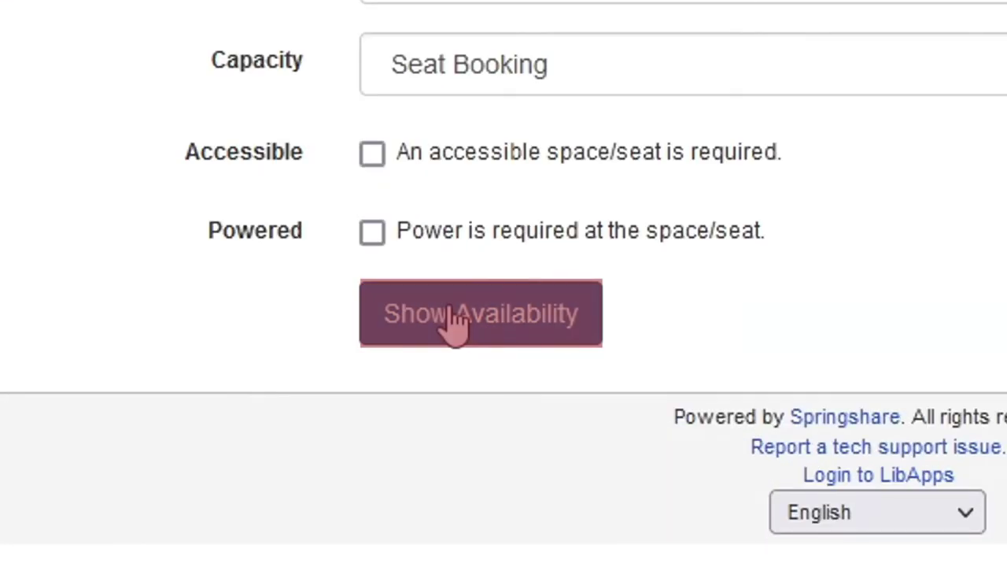
- Show Medicine Section seat availability and check the date picker without changing the date
click(455, 321)
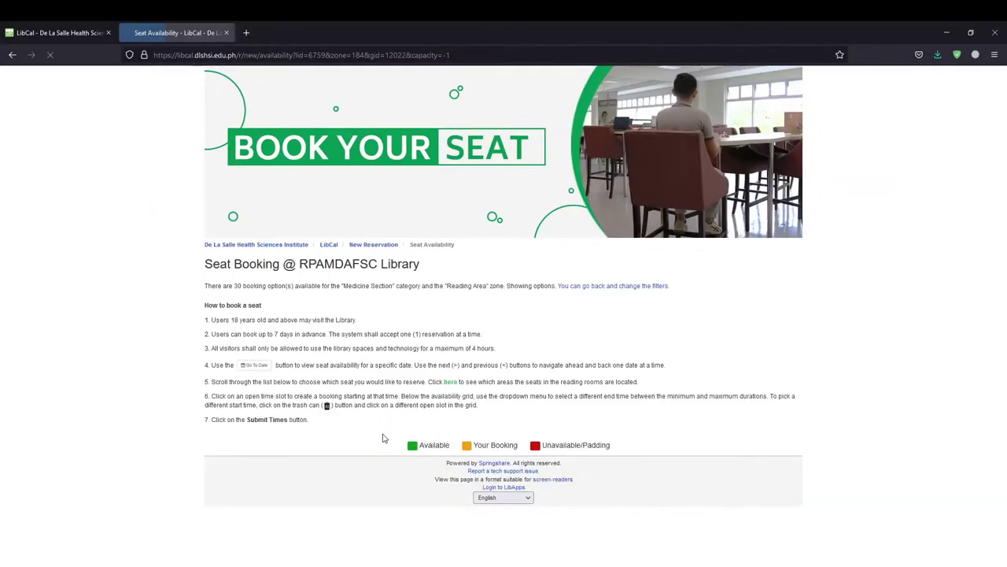
scroll(508, 410, down, 3)
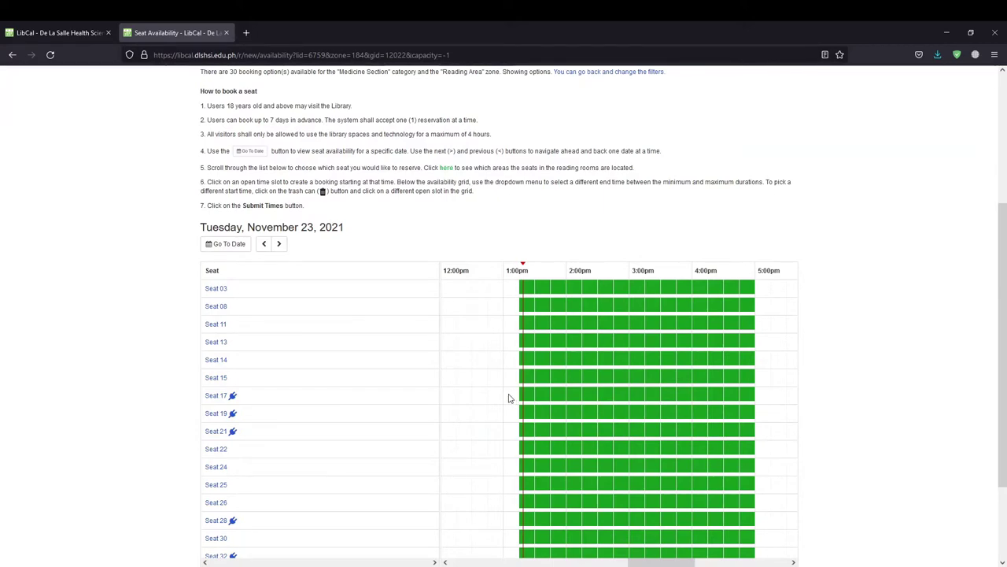
click(237, 254)
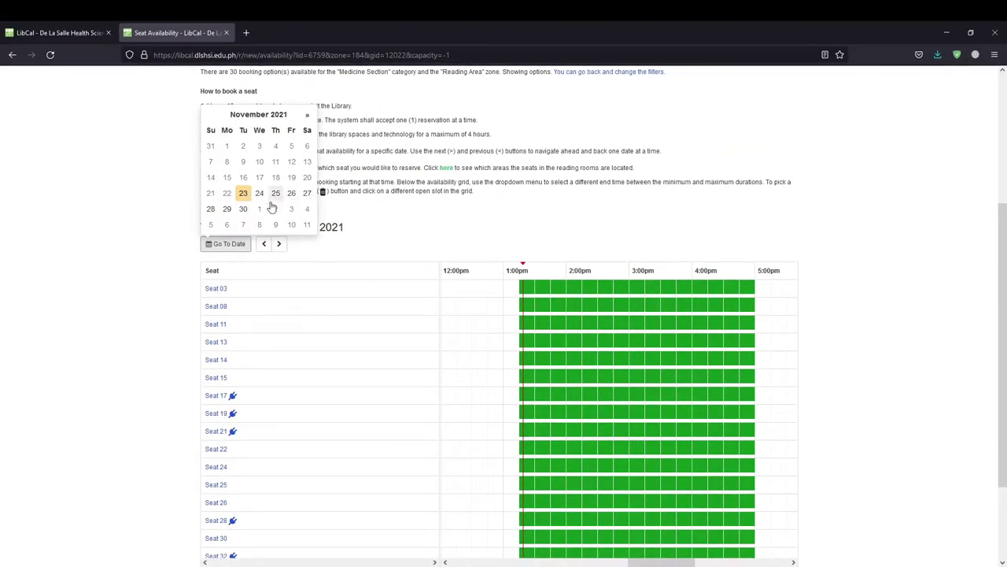
scroll(262, 283, down, 1)
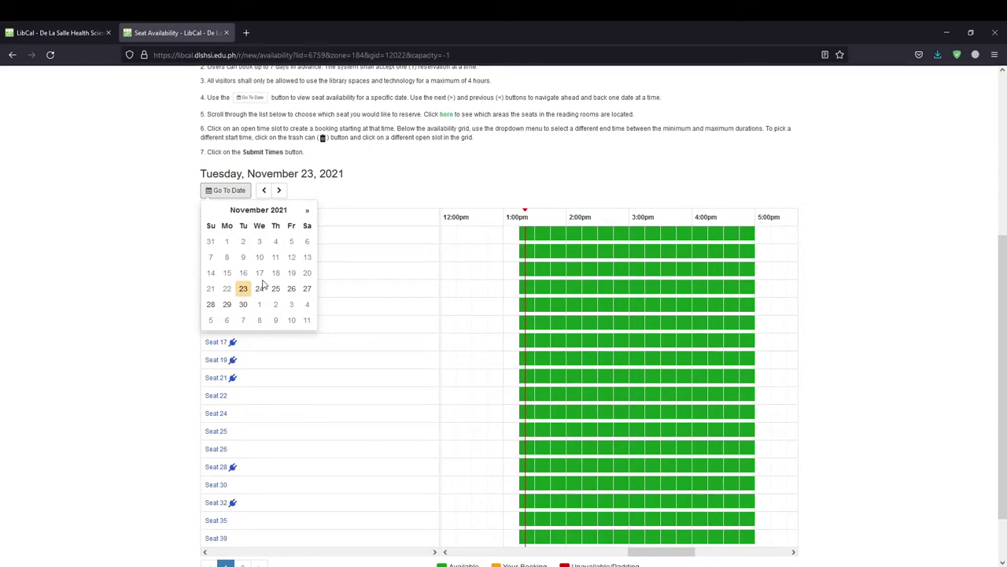
click(156, 300)
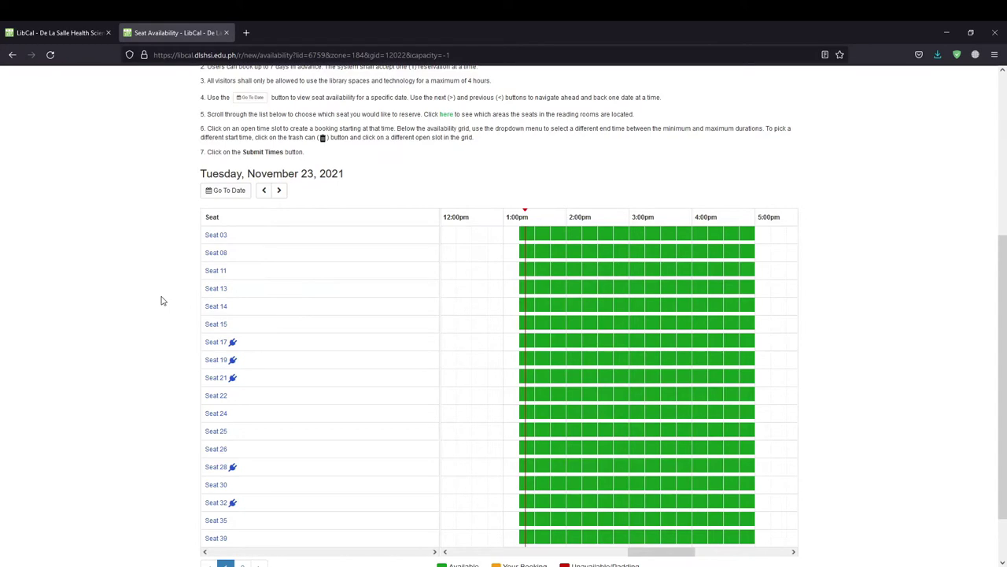
scroll(162, 301, down, 2)
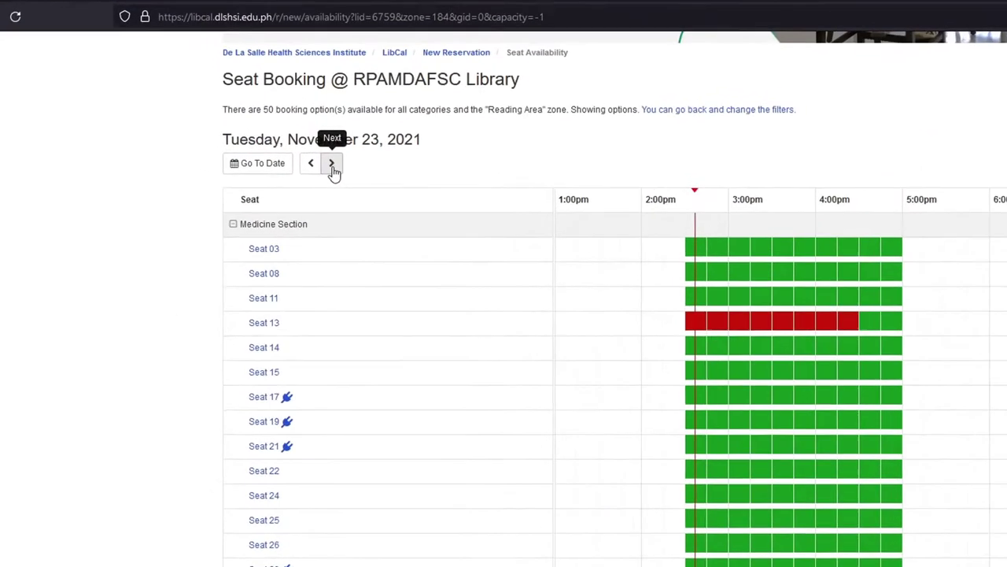
- Step the availability grid between November 24 and 25 with the Next/Previous arrows
click(331, 165)
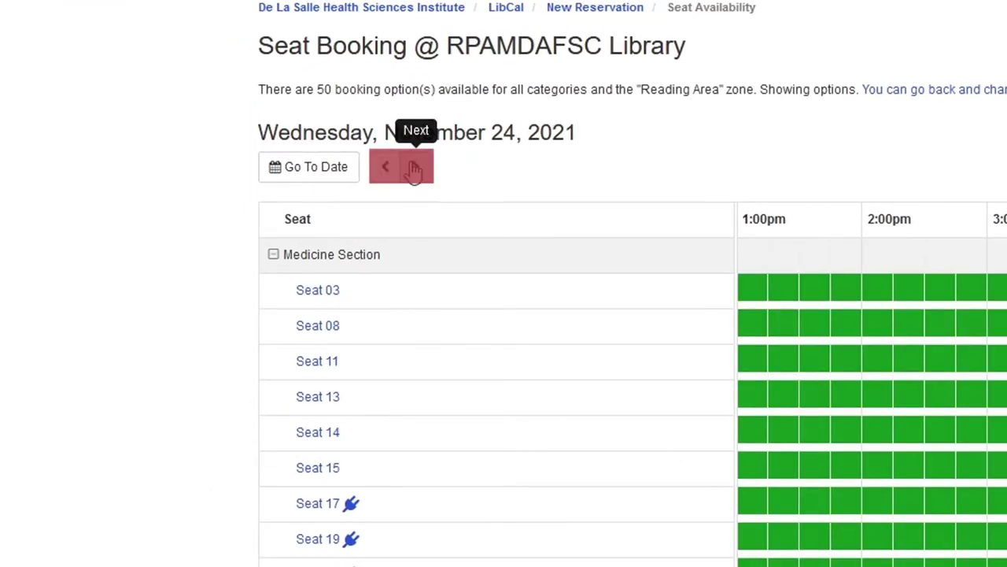
click(413, 169)
click(385, 167)
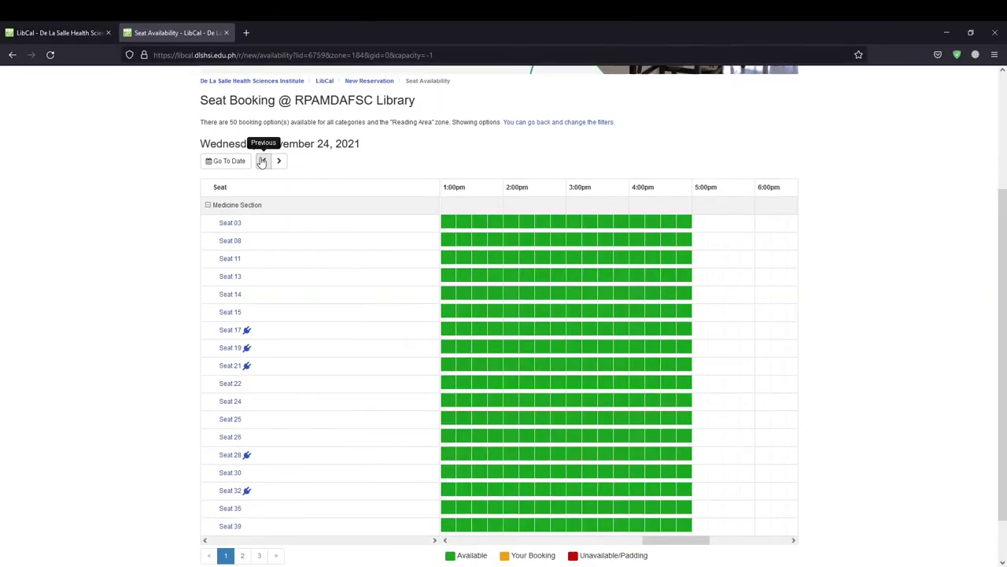
click(277, 161)
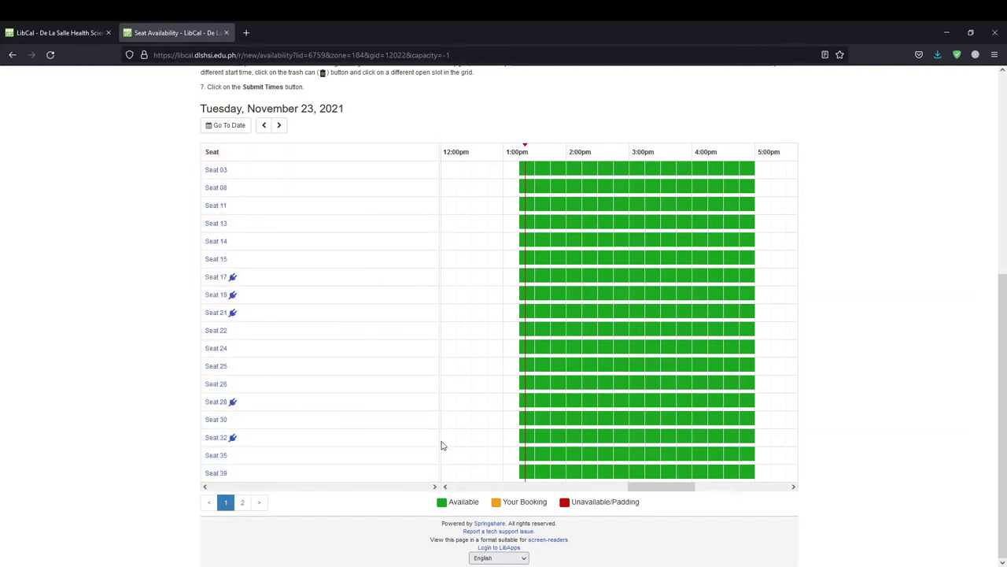
- Book Seat 13 from 2:00pm to 5:00pm on Tue Nov 23, 2021 and submit the times
click(578, 236)
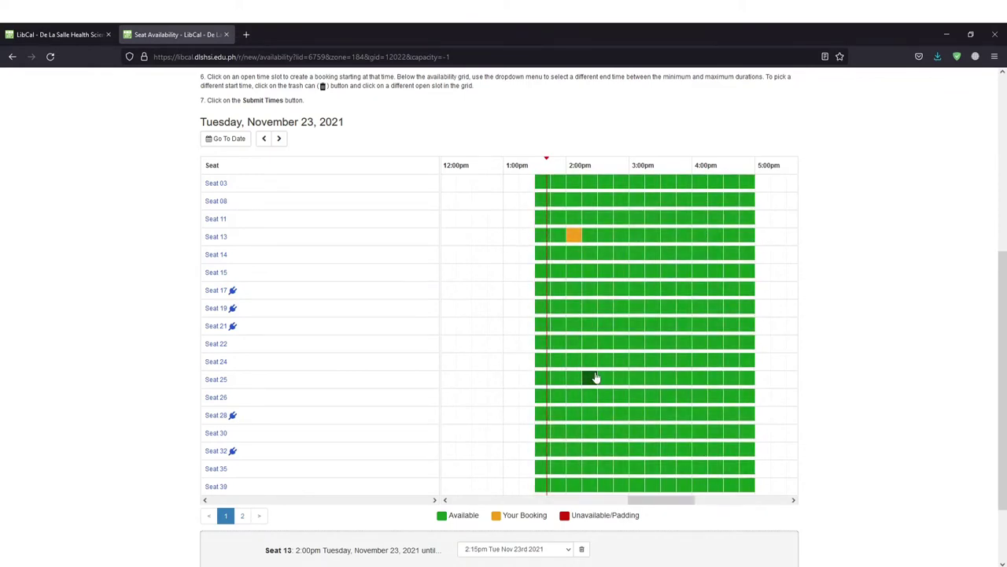
click(568, 549)
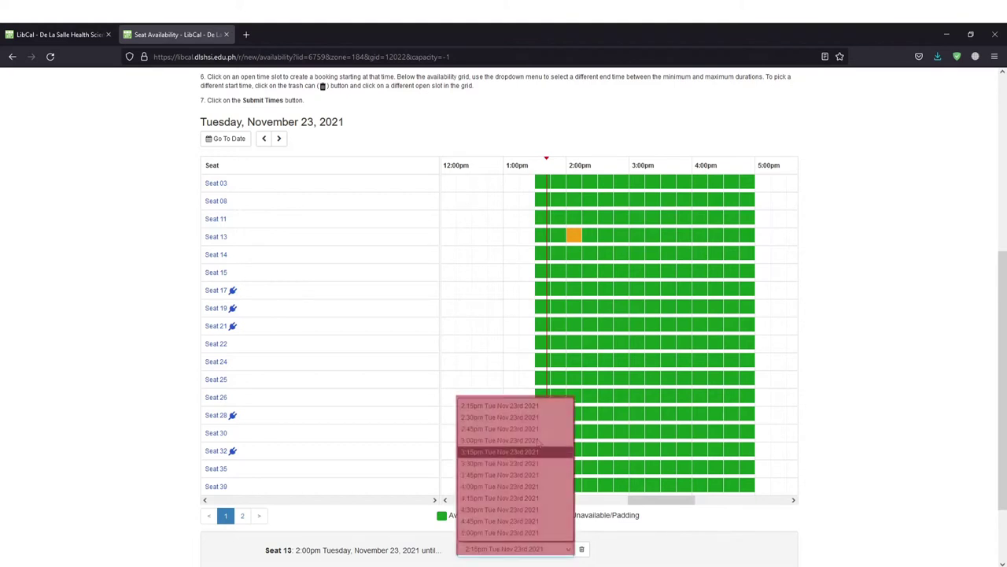
click(532, 533)
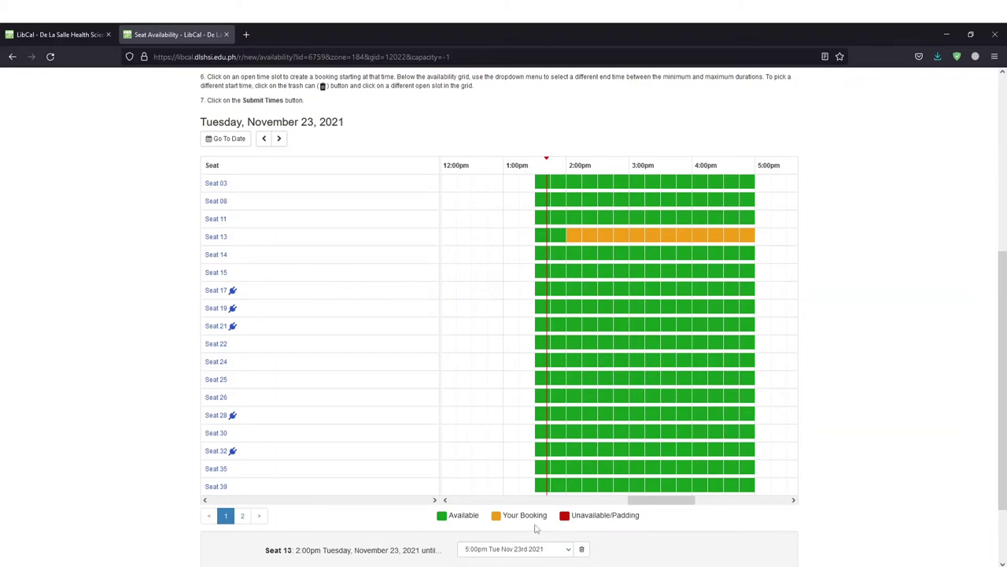
scroll(536, 528, down, 2)
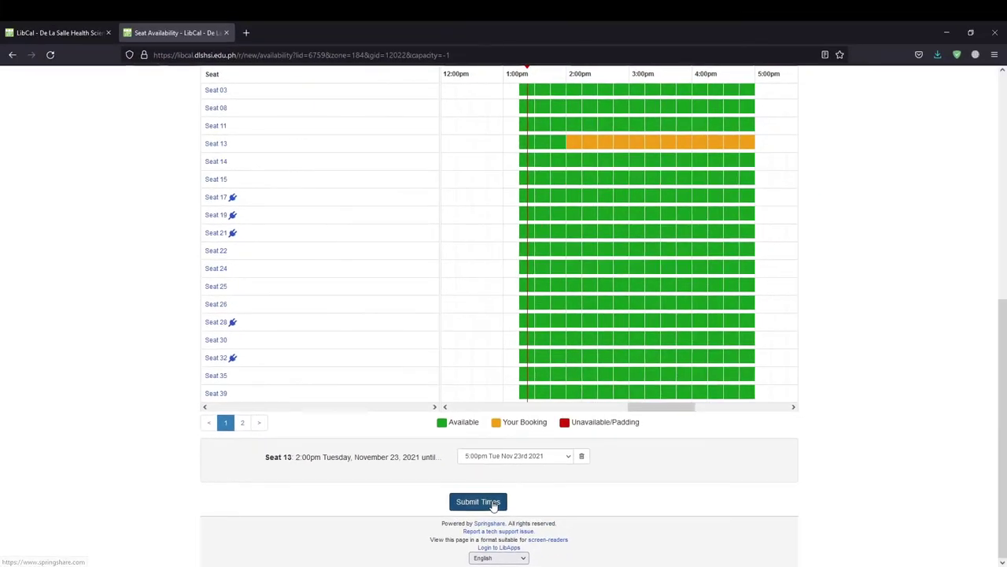
click(493, 503)
- Go back via Change, resubmit the 2:00–5:00pm Seat 13 times, and accept the terms
scroll(526, 417, down, 2)
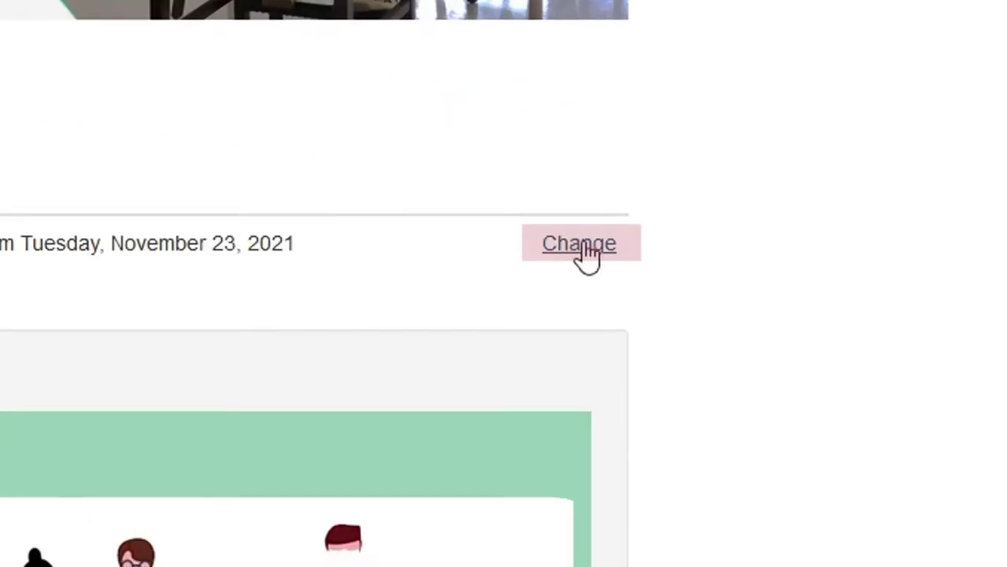
click(590, 254)
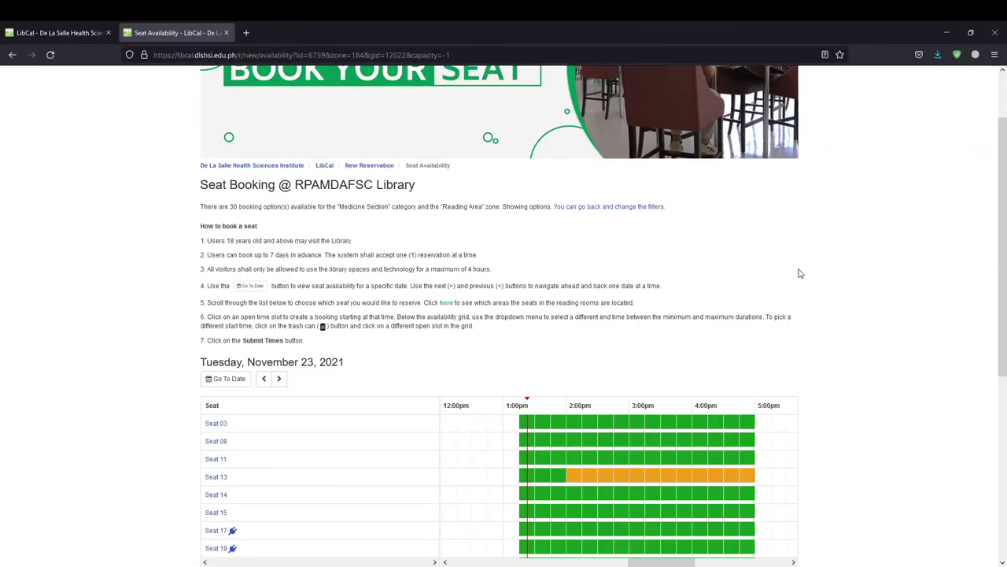
scroll(735, 220, down, 5)
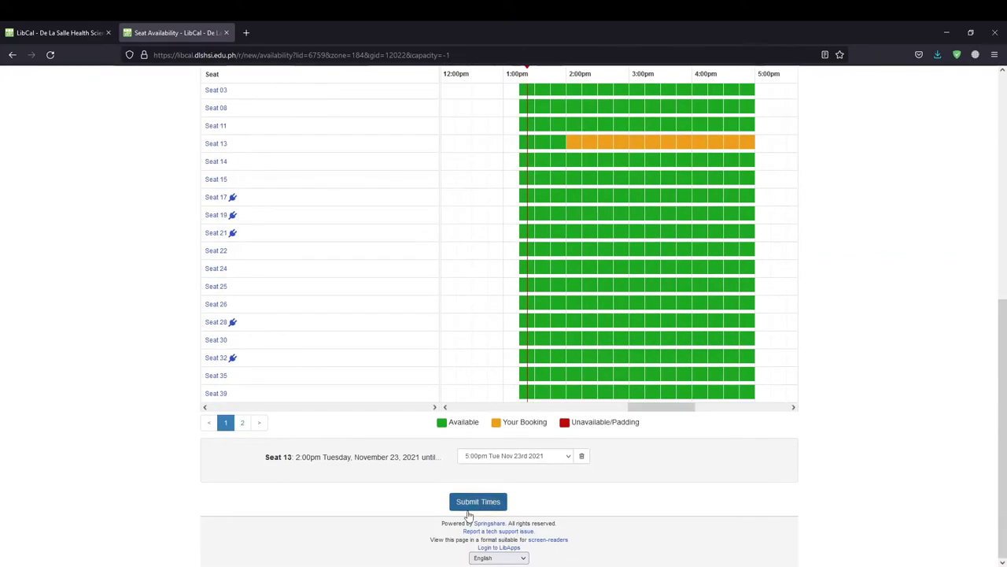
click(472, 501)
scroll(645, 263, down, 2)
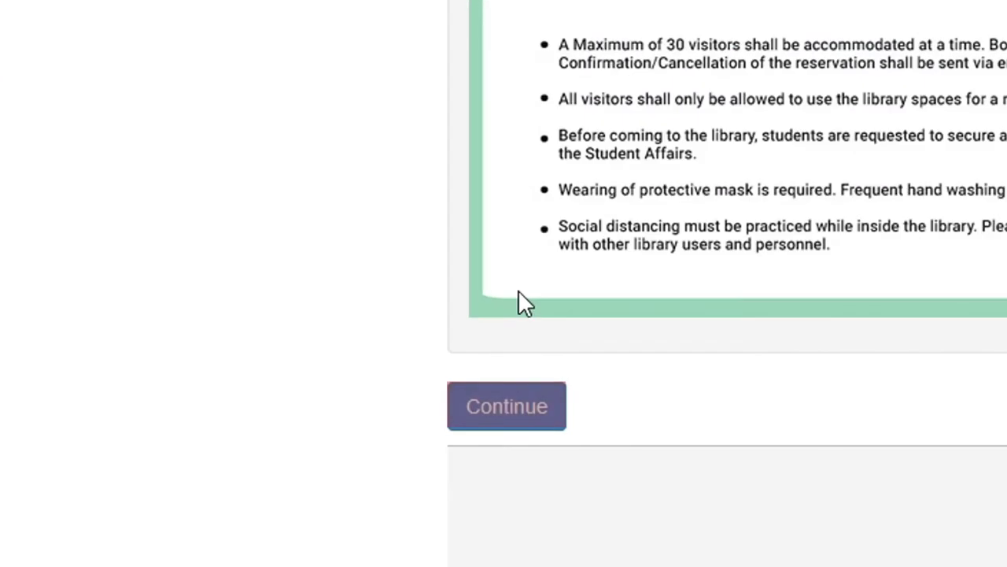
click(521, 417)
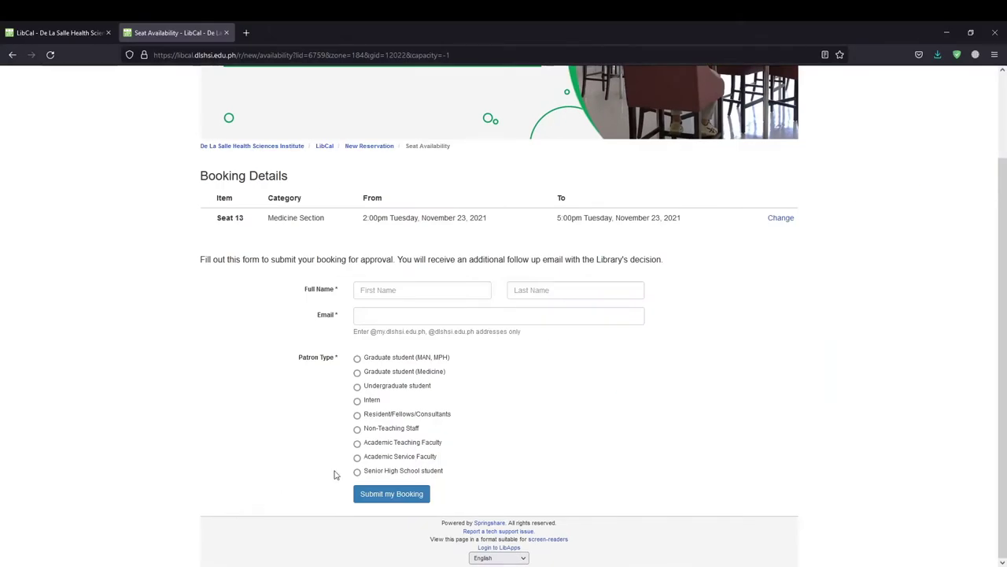
- Enter the booker's first name, last name and e-mail, pick Graduate student (MAN, MPH), and submit the booking
click(455, 291)
text(Juan)
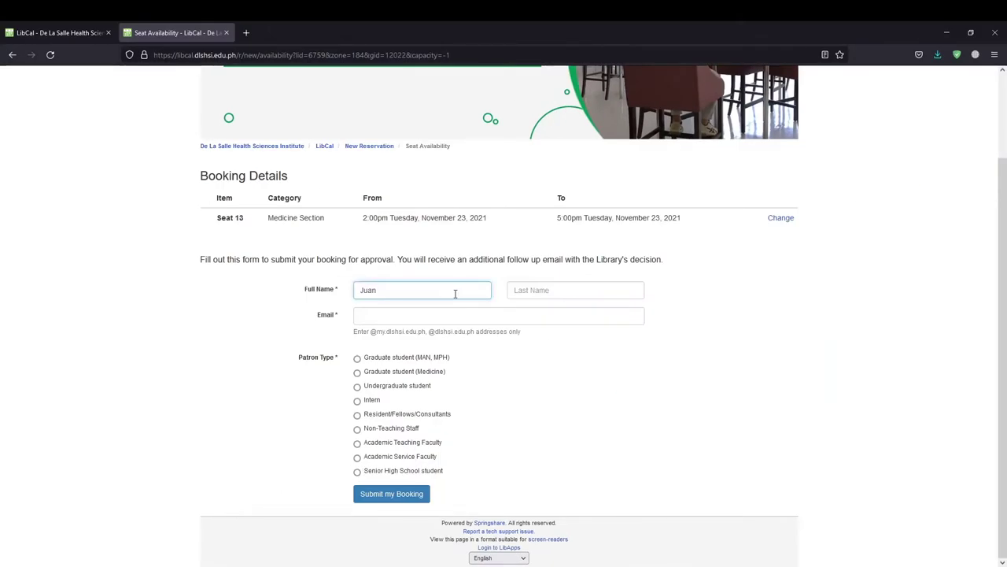
key(Tab)
text(De La Cruz)
click(416, 316)
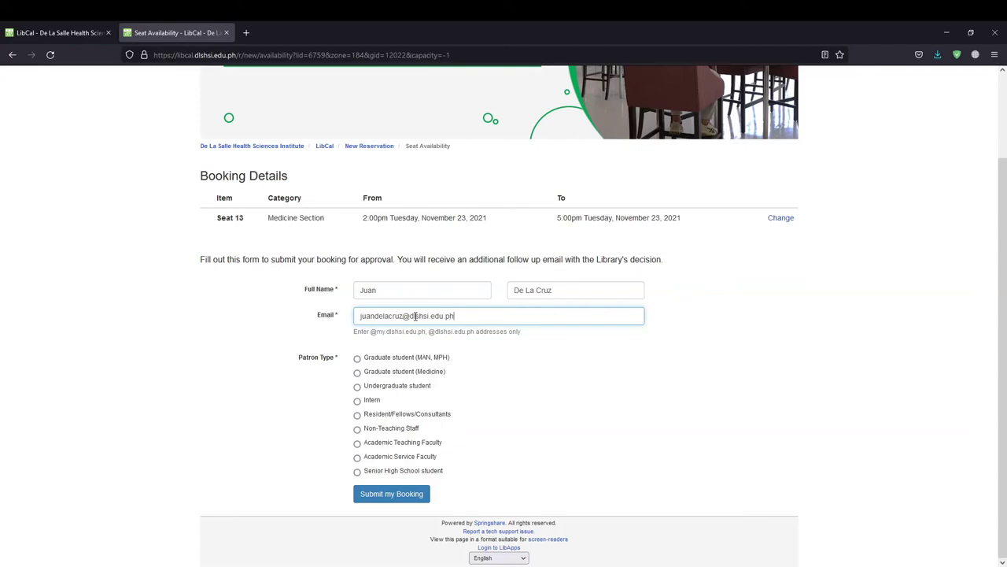
click(358, 360)
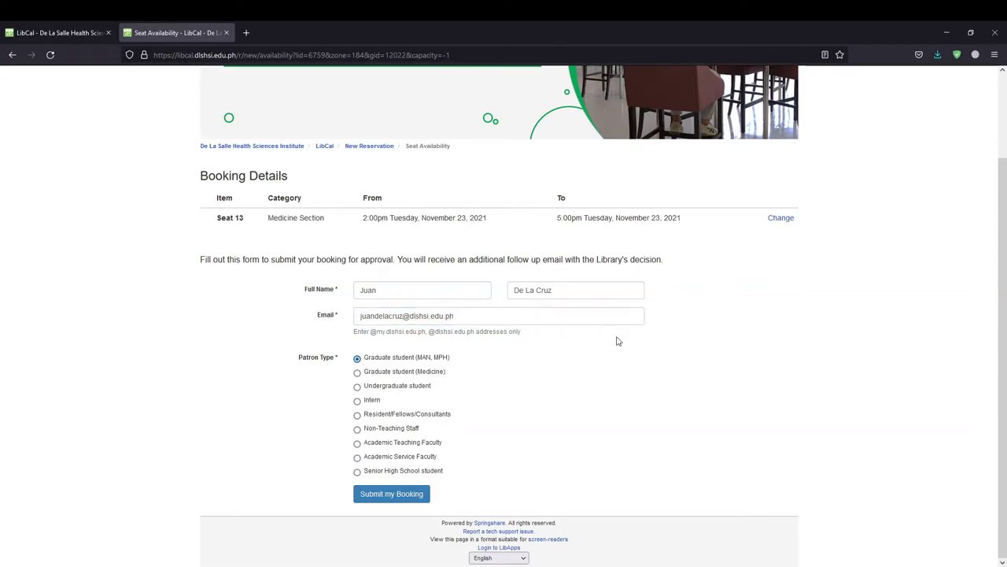
click(392, 494)
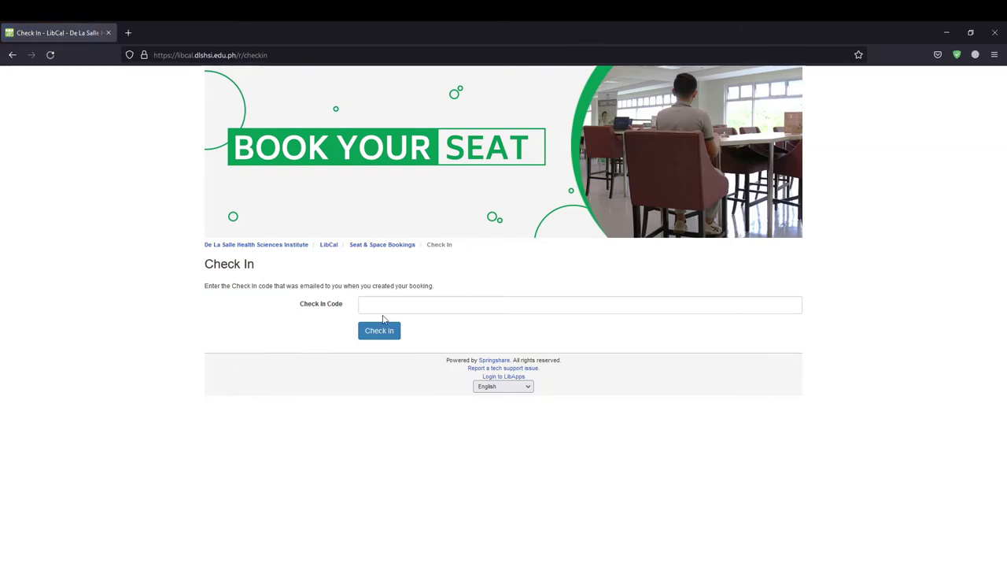
- Enter the e-mailed check-in code and check in to the Seat 13 booking
click(397, 304)
text(1)
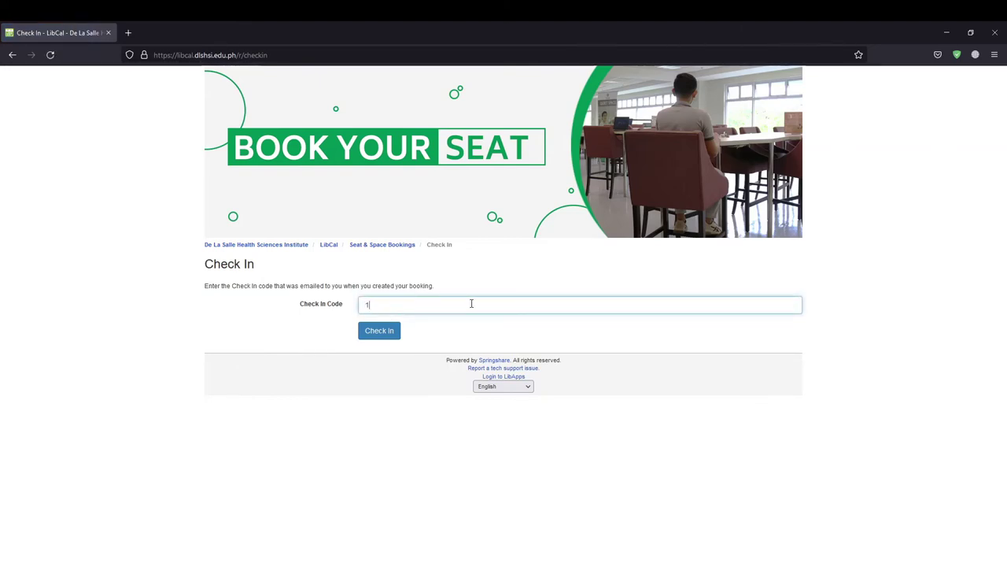
text(23456)
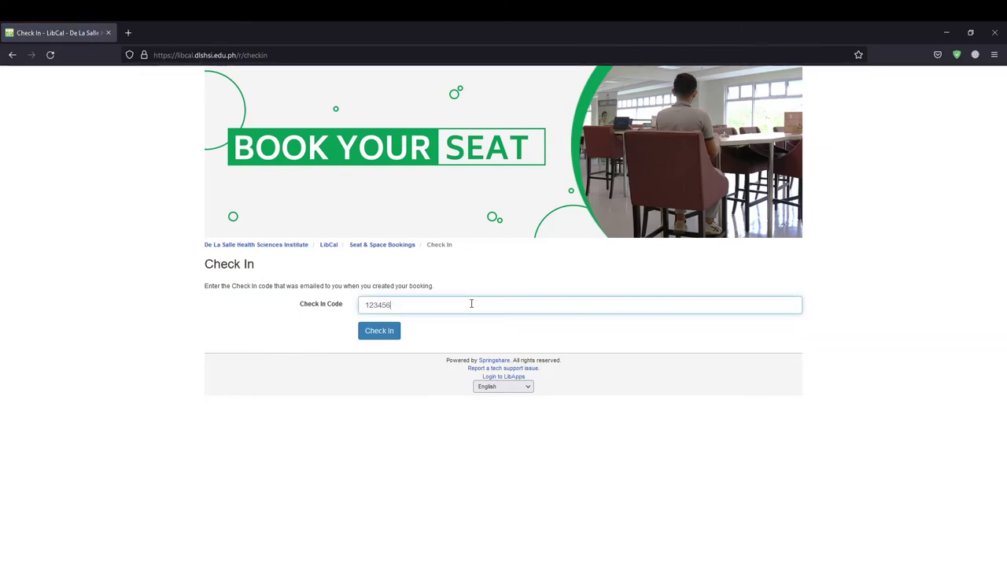
click(380, 330)
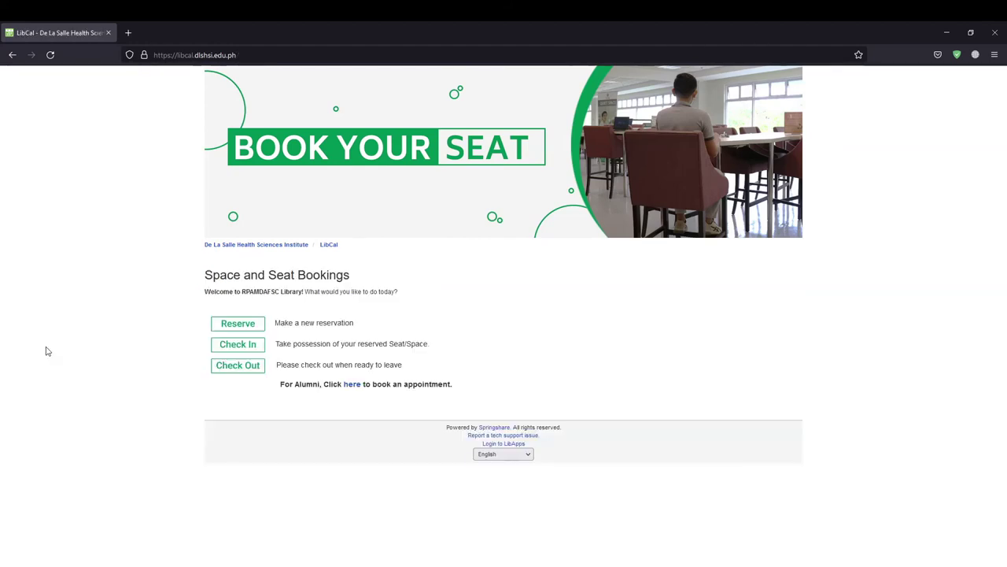
- Check out of the seat booking using the same e-mailed code
click(248, 369)
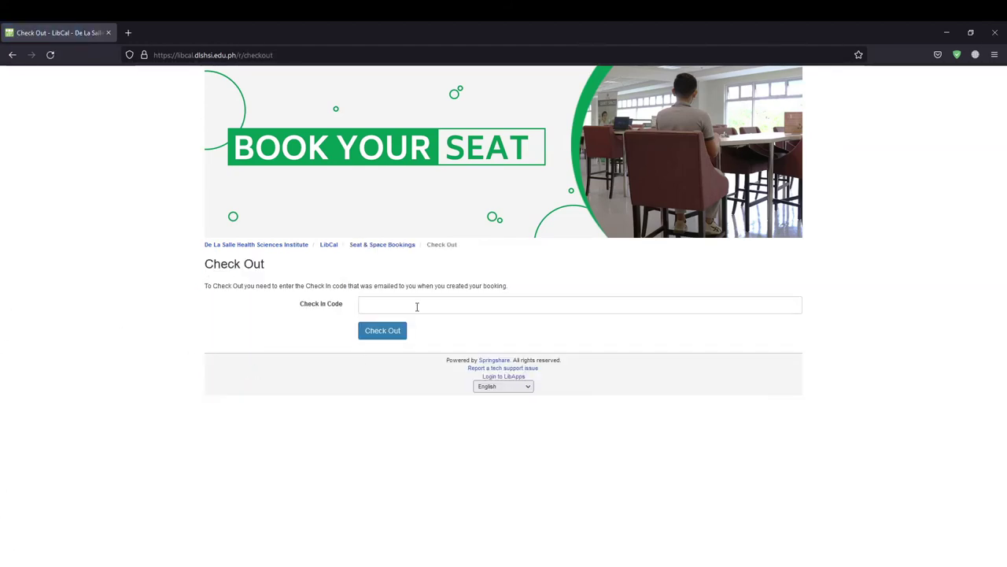
click(415, 308)
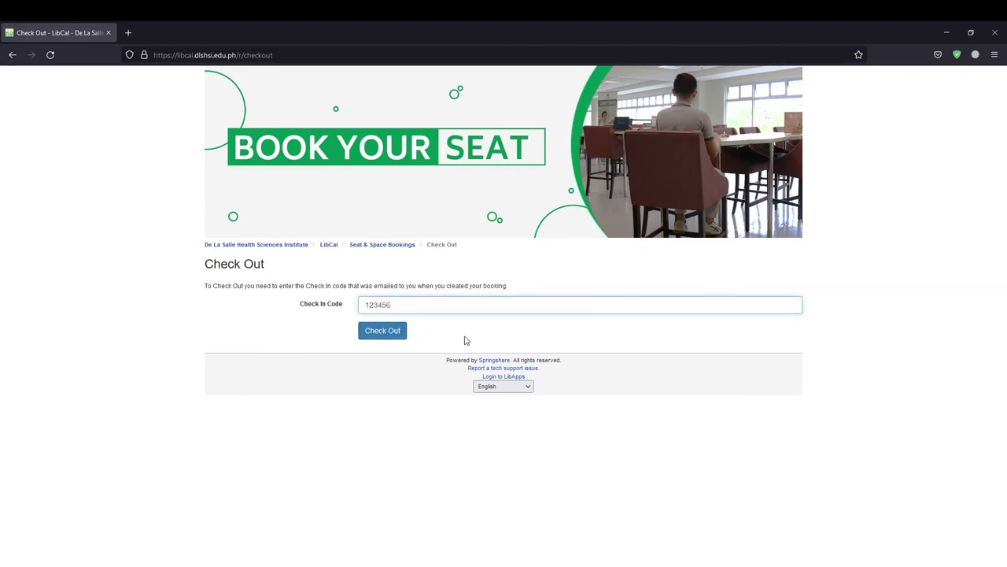
click(394, 331)
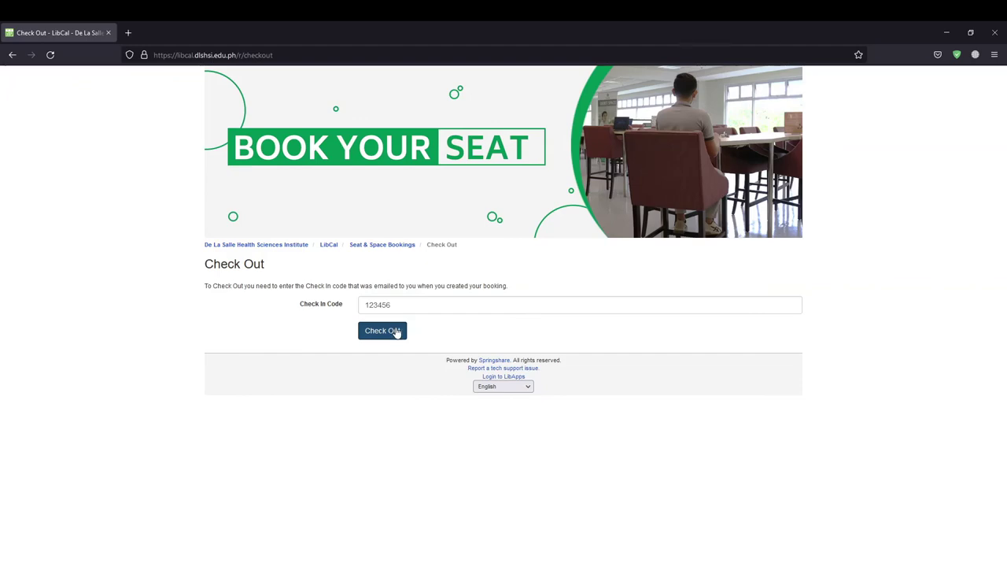